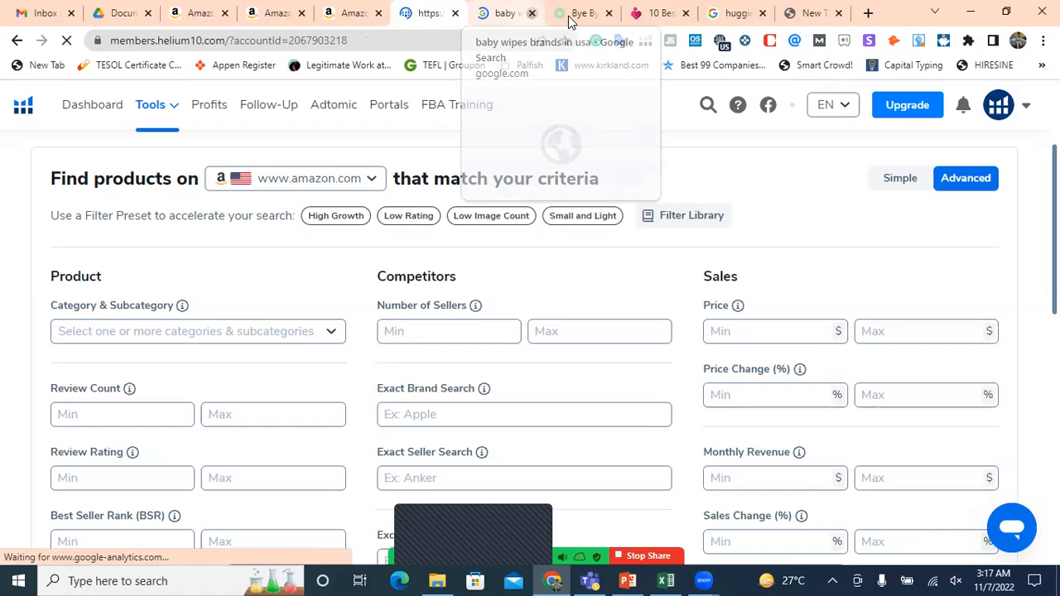
Close the open browser pages after the Helium 10 one, including the baby wipes and Huggies searches.
{"action": "left_click", "coordinate": [532, 13]}
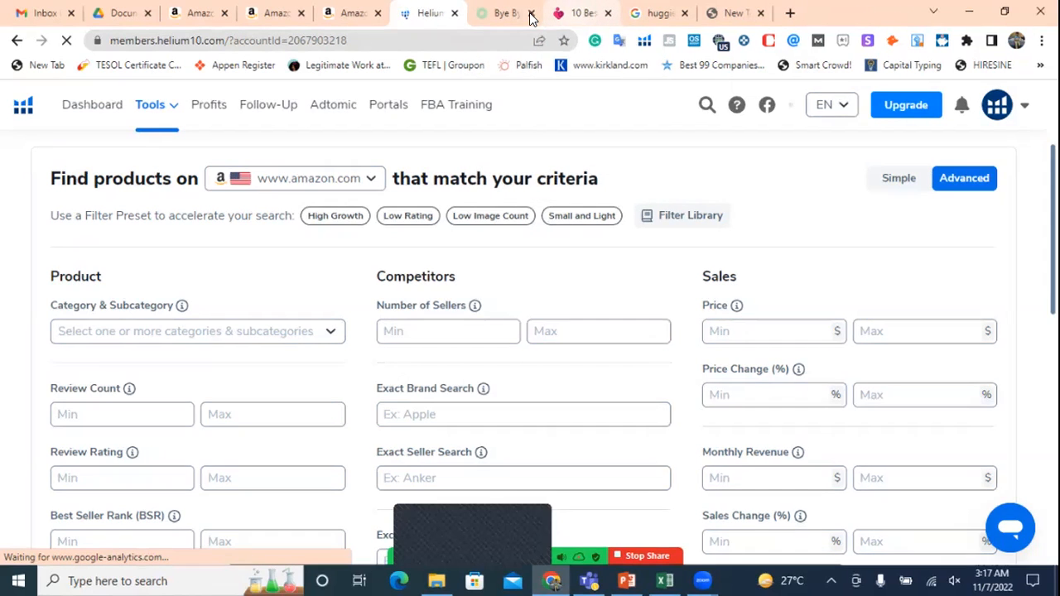
{"action": "left_click", "coordinate": [533, 12]}
{"action": "left_click", "coordinate": [534, 13]}
{"action": "left_click", "coordinate": [533, 13]}
{"action": "left_click", "coordinate": [532, 13]}
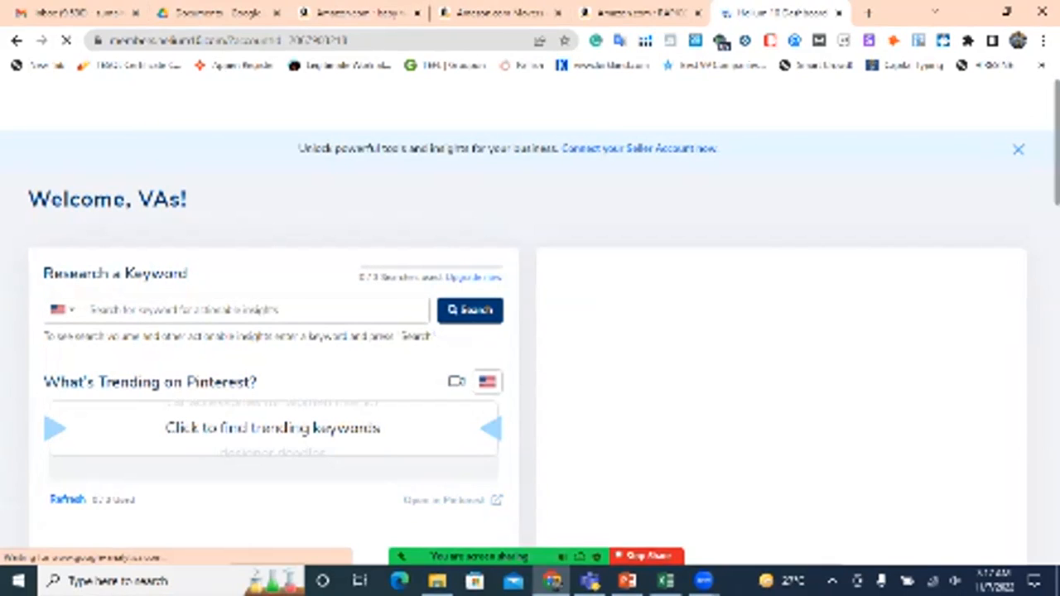
Open the Black Box product research tool from the Helium 10 dashboard.
{"action": "scroll", "coordinate": [408, 214], "scroll_direction": "down", "scroll_amount": 2}
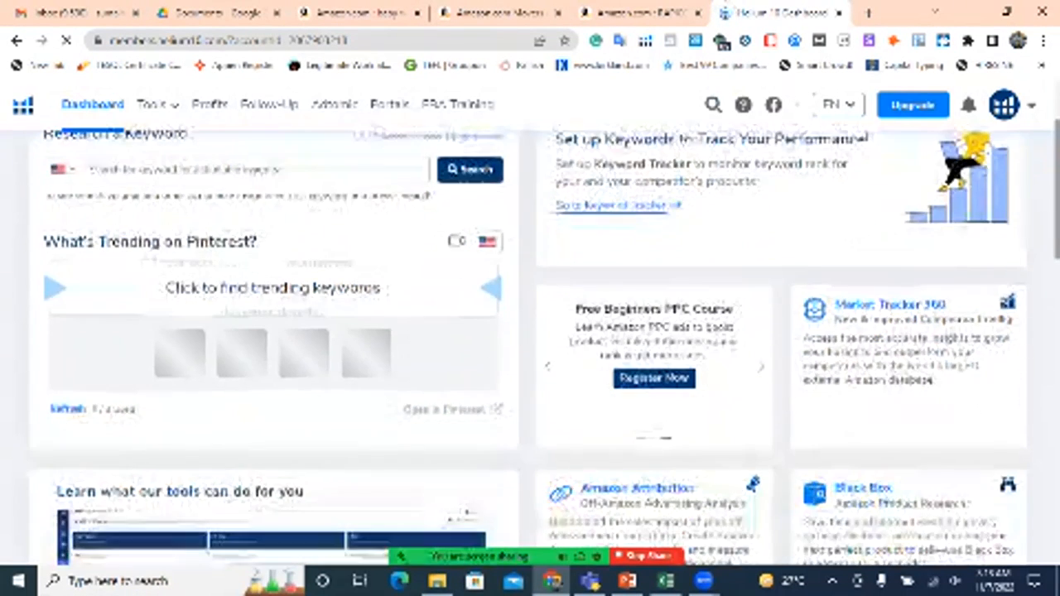
{"action": "scroll", "coordinate": [408, 214], "scroll_direction": "up", "scroll_amount": 2}
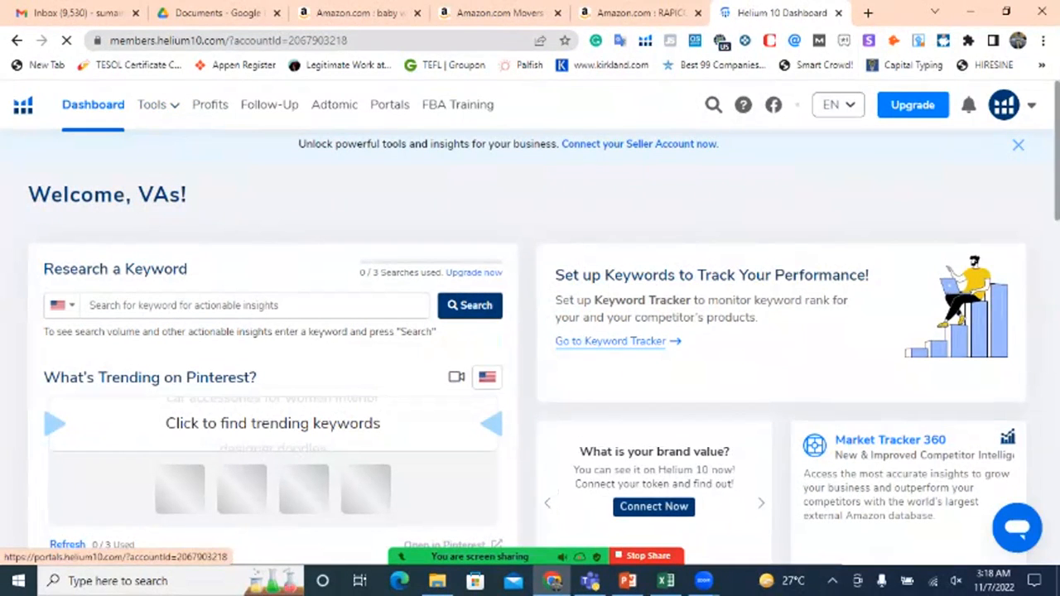
{"action": "scroll", "coordinate": [543, 322], "scroll_direction": "down", "scroll_amount": 1}
{"action": "scroll", "coordinate": [543, 348], "scroll_direction": "down", "scroll_amount": 5}
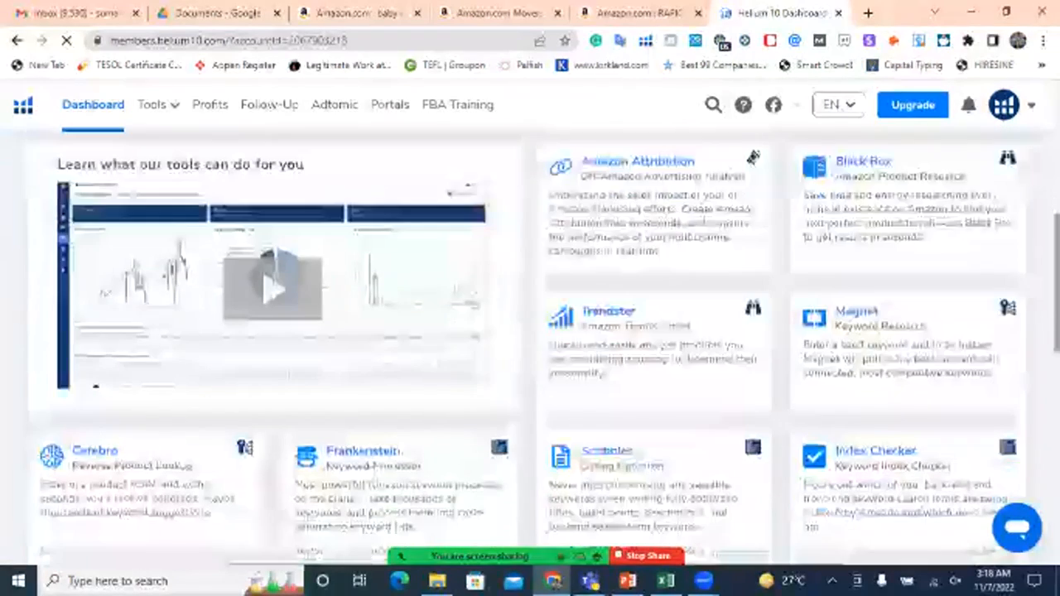
{"action": "scroll", "coordinate": [543, 362], "scroll_direction": "up", "scroll_amount": 3}
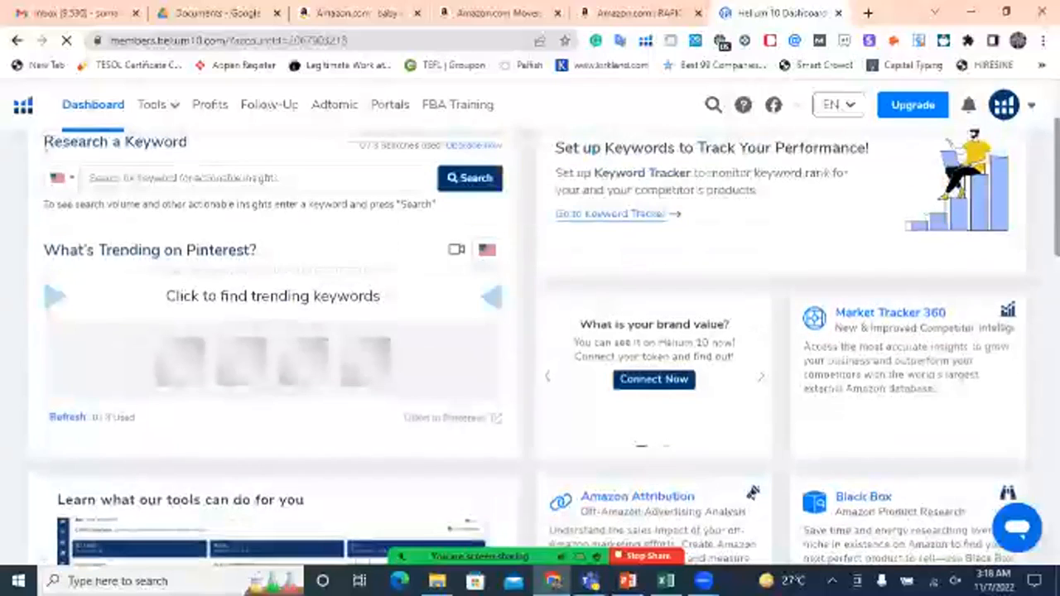
{"action": "scroll", "coordinate": [975, 255], "scroll_direction": "down", "scroll_amount": 2}
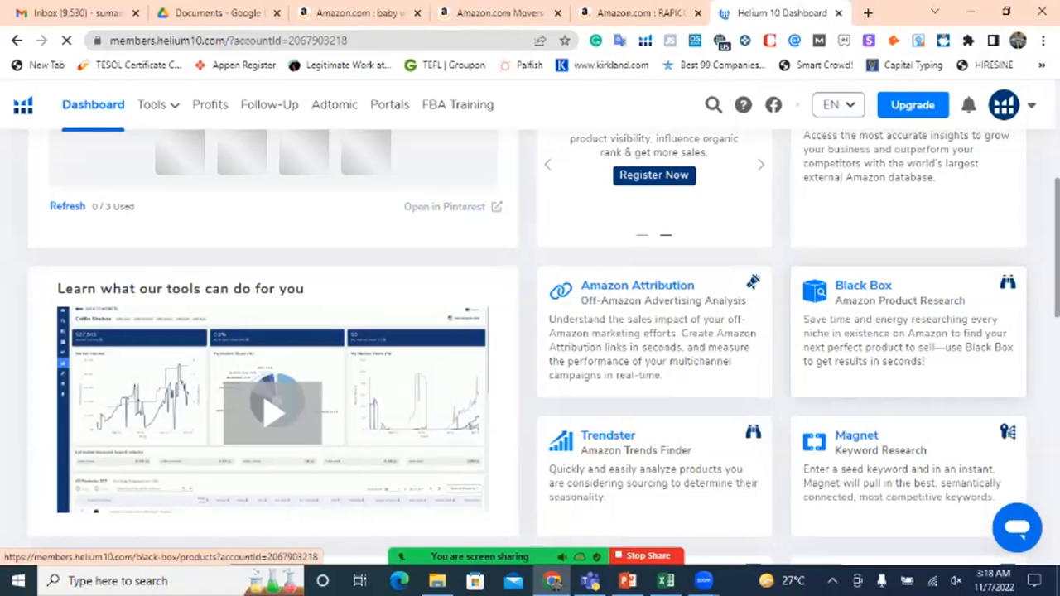
{"action": "scroll", "coordinate": [216, 132], "scroll_direction": "up", "scroll_amount": 3}
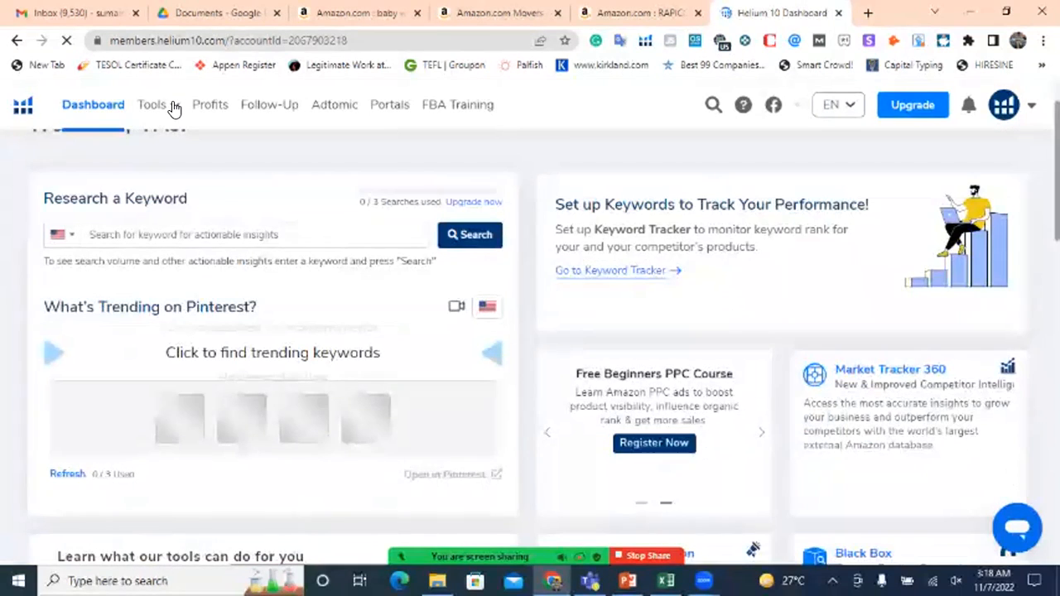
{"action": "left_click", "coordinate": [171, 106]}
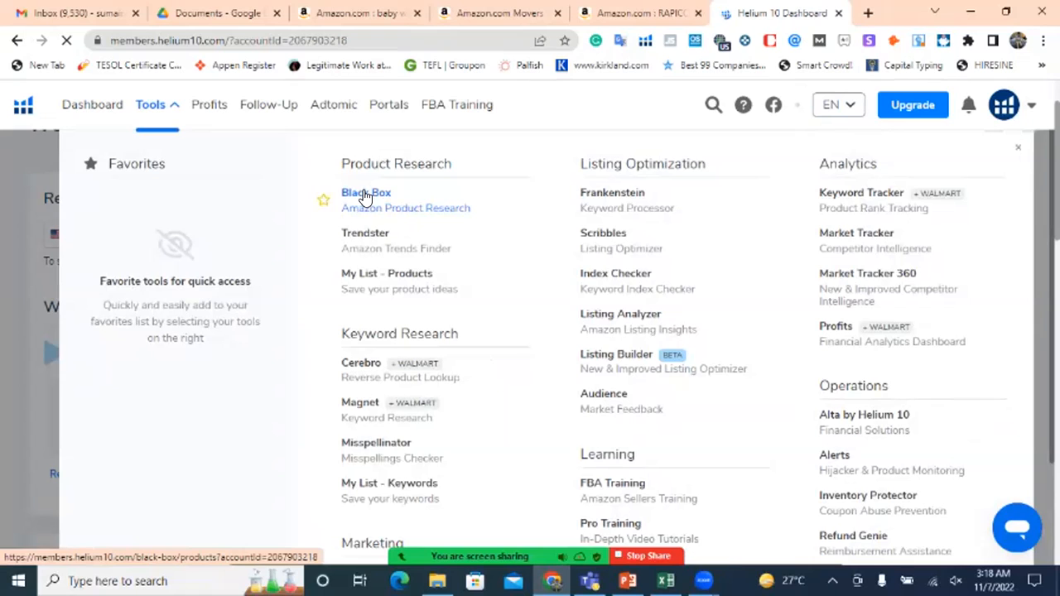
{"action": "left_click", "coordinate": [363, 194]}
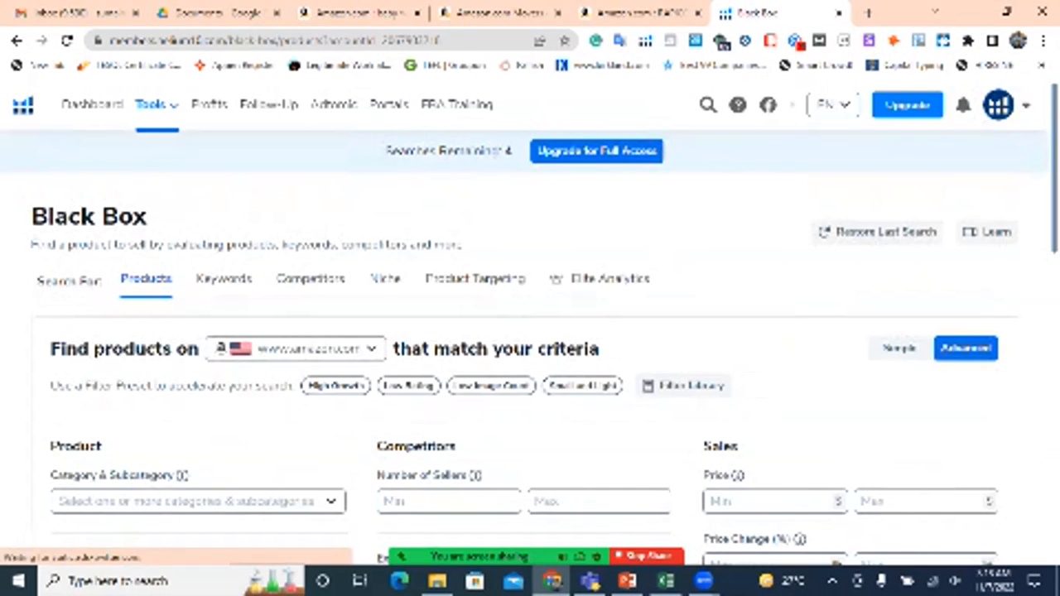
{"action": "scroll", "coordinate": [530, 348], "scroll_direction": "down", "scroll_amount": 3}
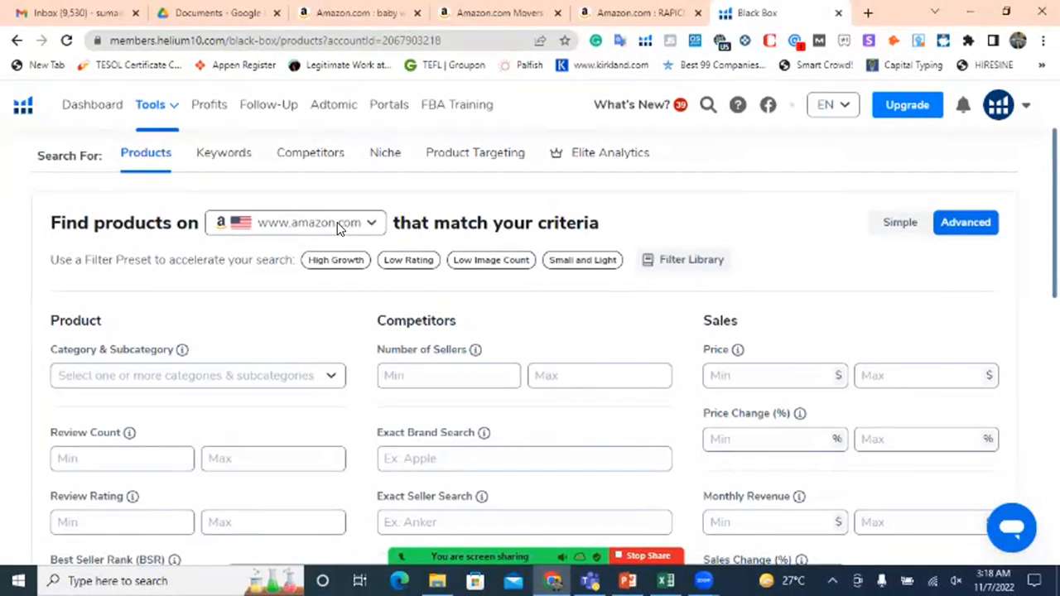
{"action": "left_click", "coordinate": [375, 226]}
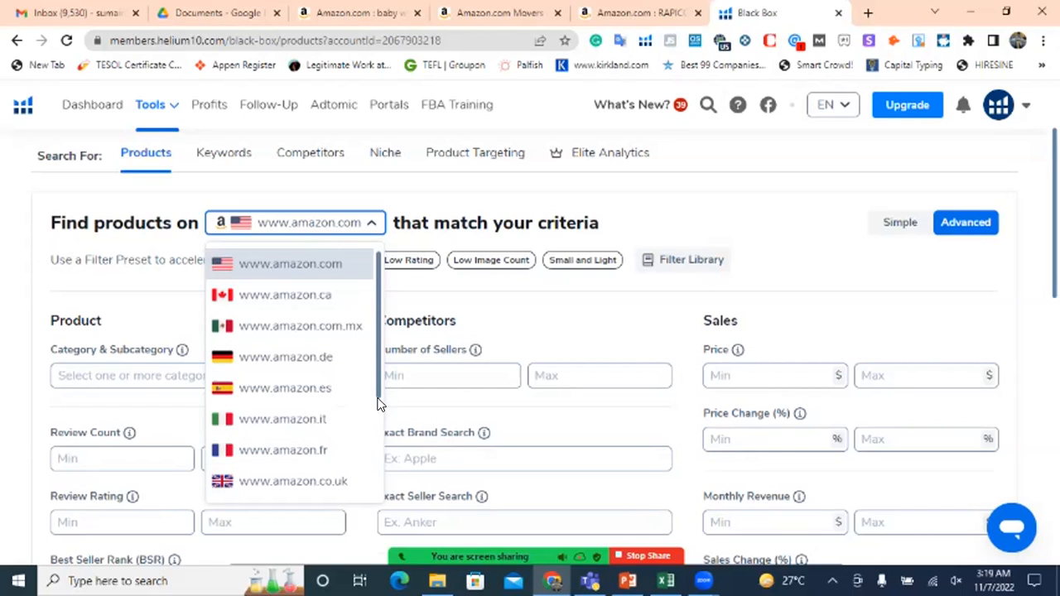
{"action": "scroll", "coordinate": [375, 443], "scroll_direction": "down", "scroll_amount": 2}
{"action": "scroll", "coordinate": [376, 459], "scroll_direction": "down", "scroll_amount": 1}
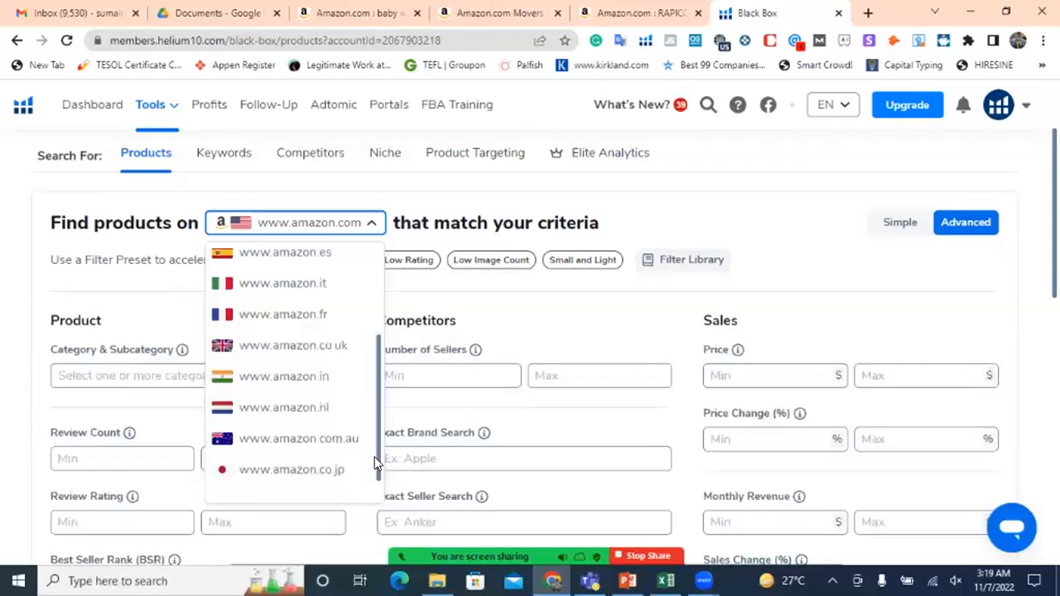
{"action": "scroll", "coordinate": [318, 273], "scroll_direction": "up", "scroll_amount": 1}
{"action": "scroll", "coordinate": [315, 269], "scroll_direction": "up", "scroll_amount": 4}
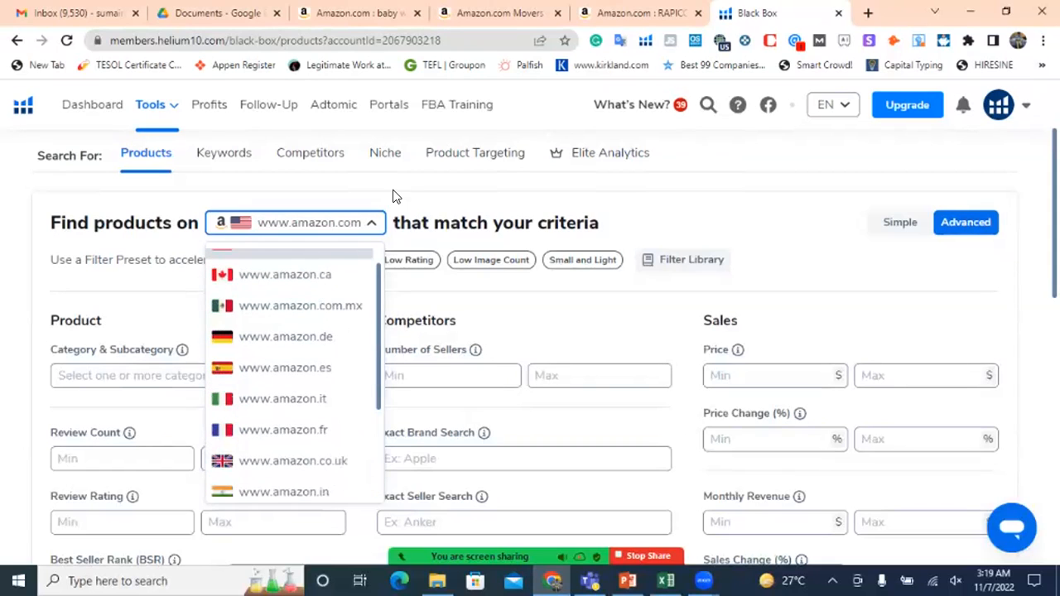
{"action": "left_click", "coordinate": [396, 197]}
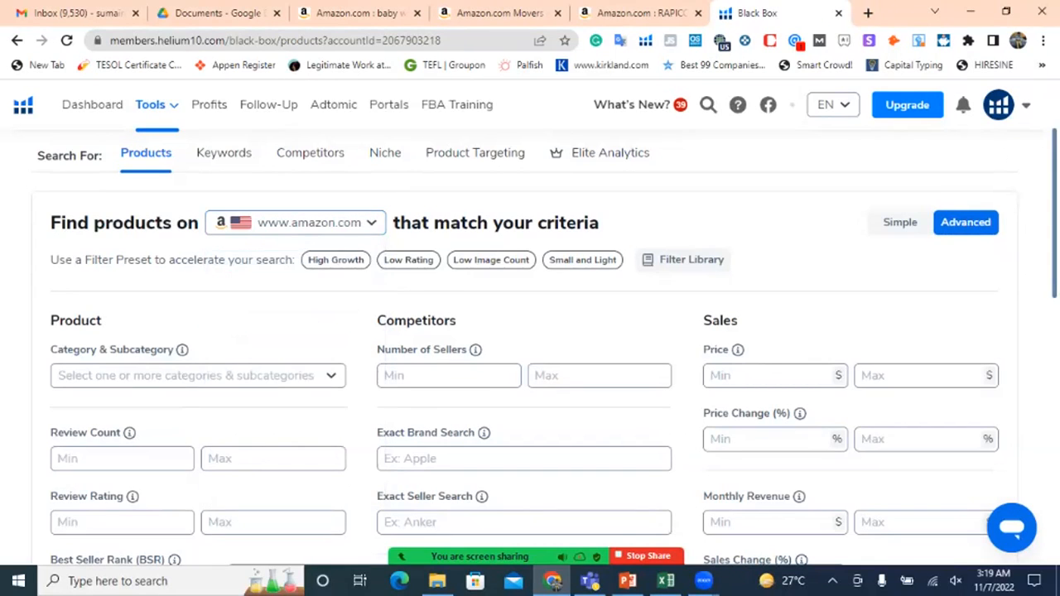
Search the product categories for "home" and select the matching Home & Kitchen subcategories.
{"action": "scroll", "coordinate": [210, 285], "scroll_direction": "down", "scroll_amount": 1}
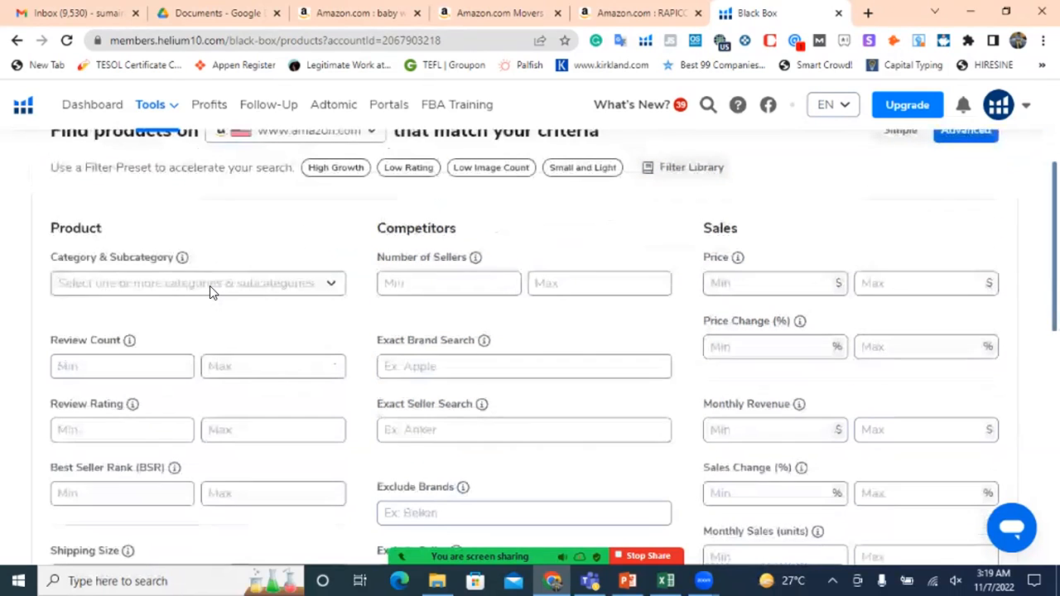
{"action": "left_click", "coordinate": [210, 285]}
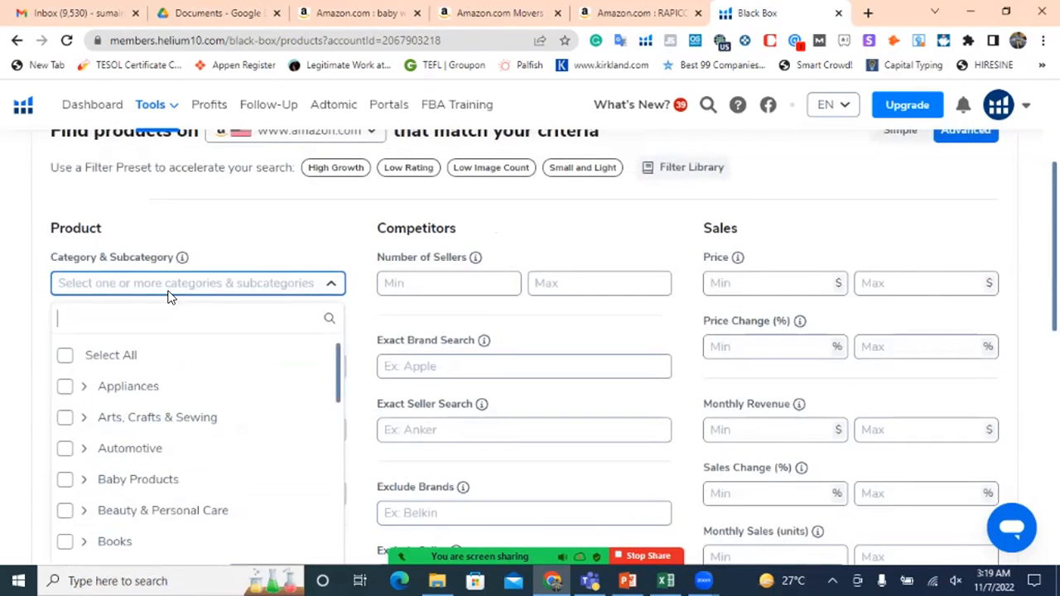
{"action": "type", "text": "home and kitchen"}
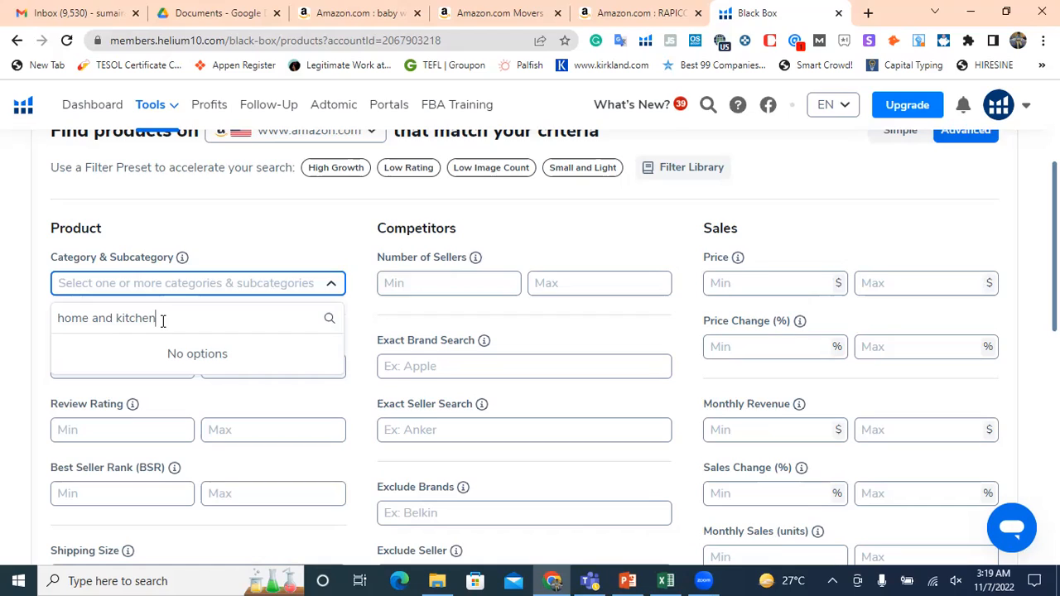
{"action": "key", "text": "BackSpace"}
{"action": "key", "text": "BackSpace"}
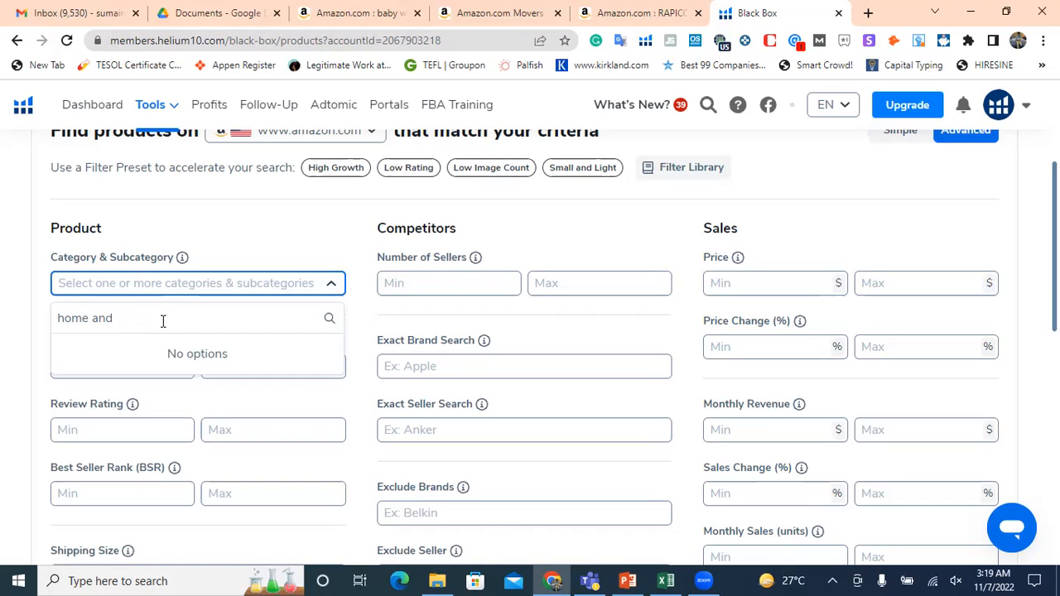
{"action": "key", "text": "BackSpace"}
{"action": "key", "text": "BackSpace"}
{"action": "key", "text": "BackSpace"}
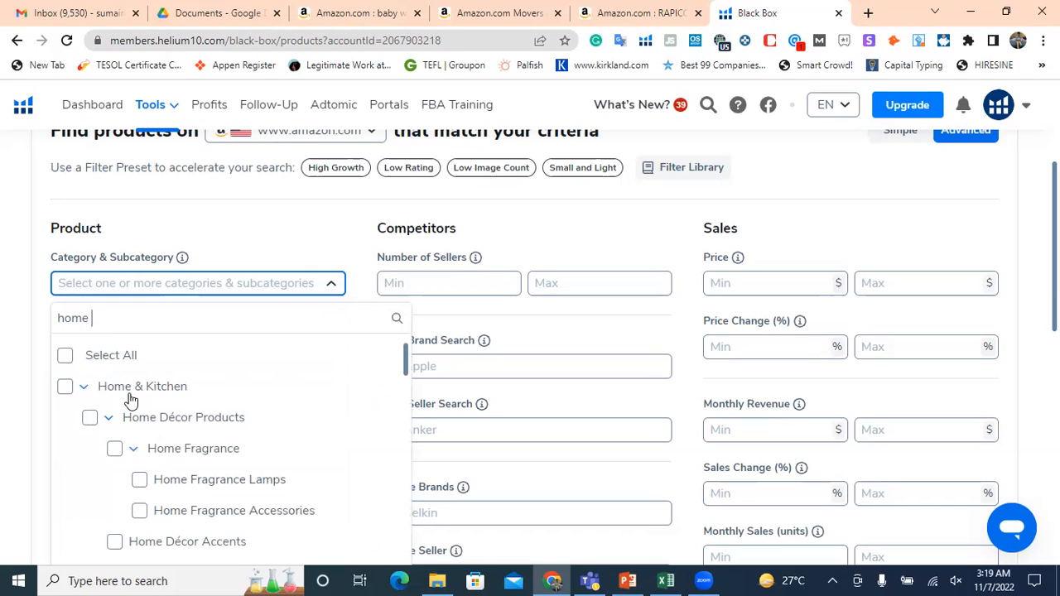
{"action": "left_click", "coordinate": [65, 387]}
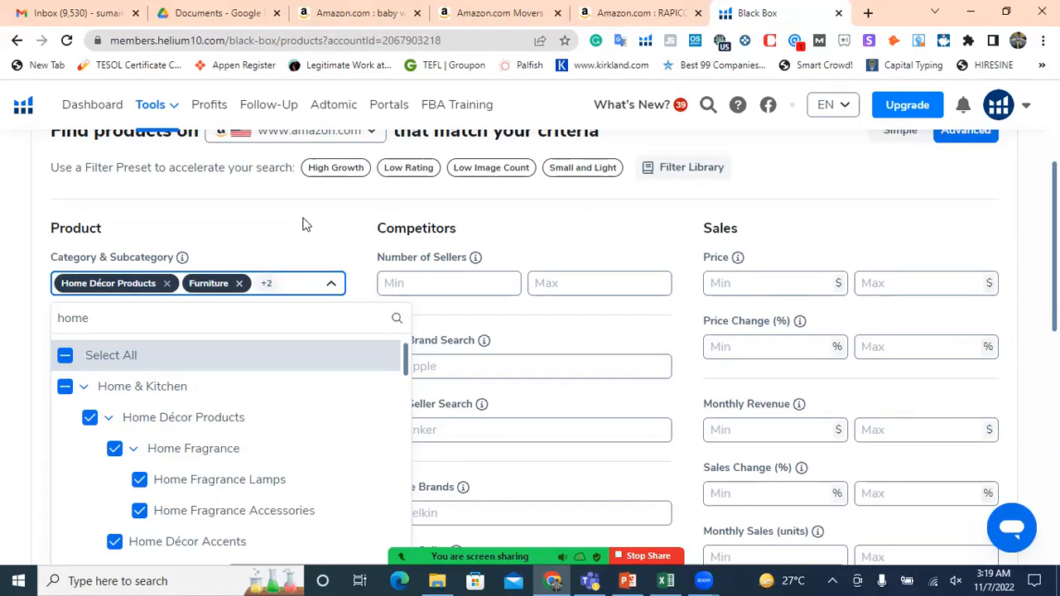
{"action": "left_click", "coordinate": [740, 260]}
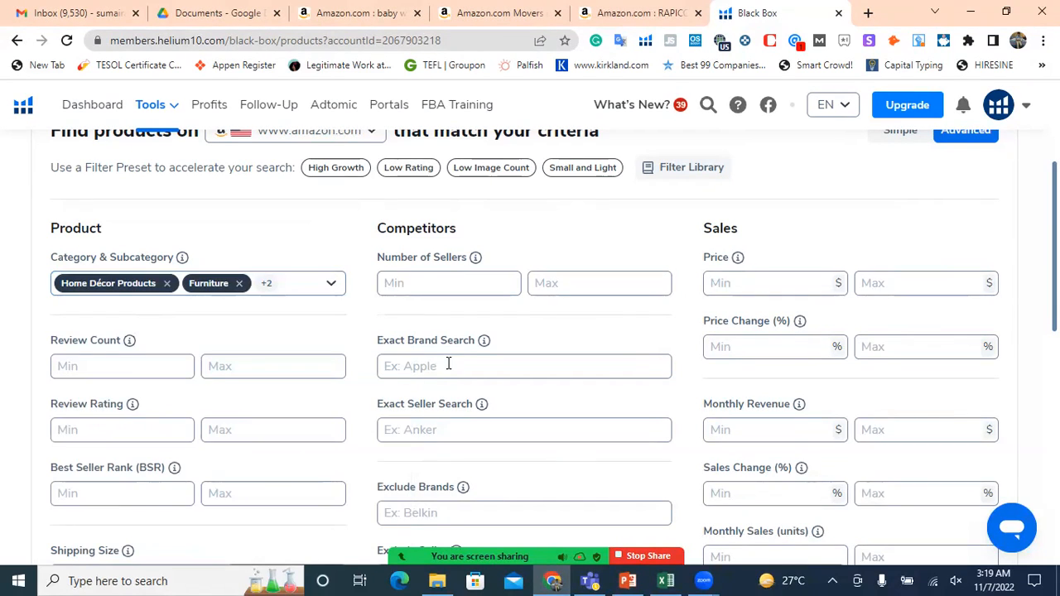
Limit the number of sellers to a minimum of 4 and a maximum of 20.
{"action": "left_click", "coordinate": [587, 285]}
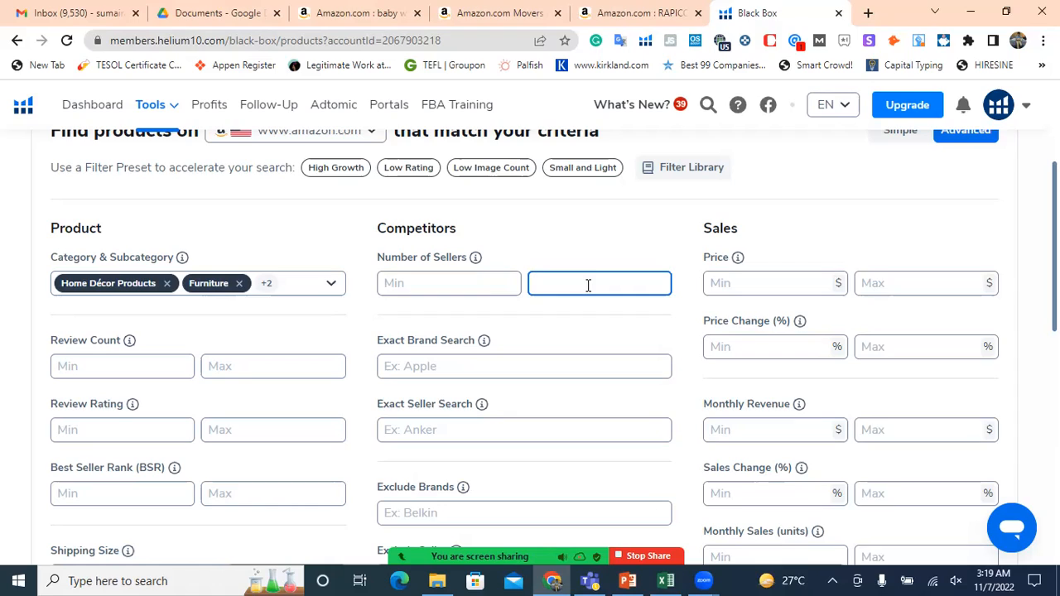
{"action": "type", "text": "020"}
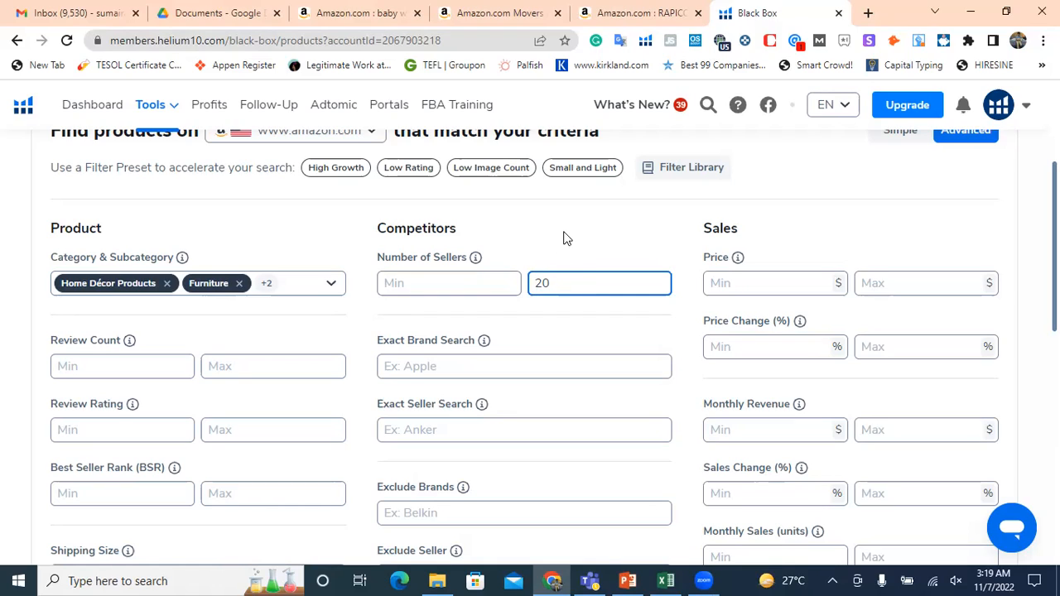
{"action": "left_click", "coordinate": [625, 236]}
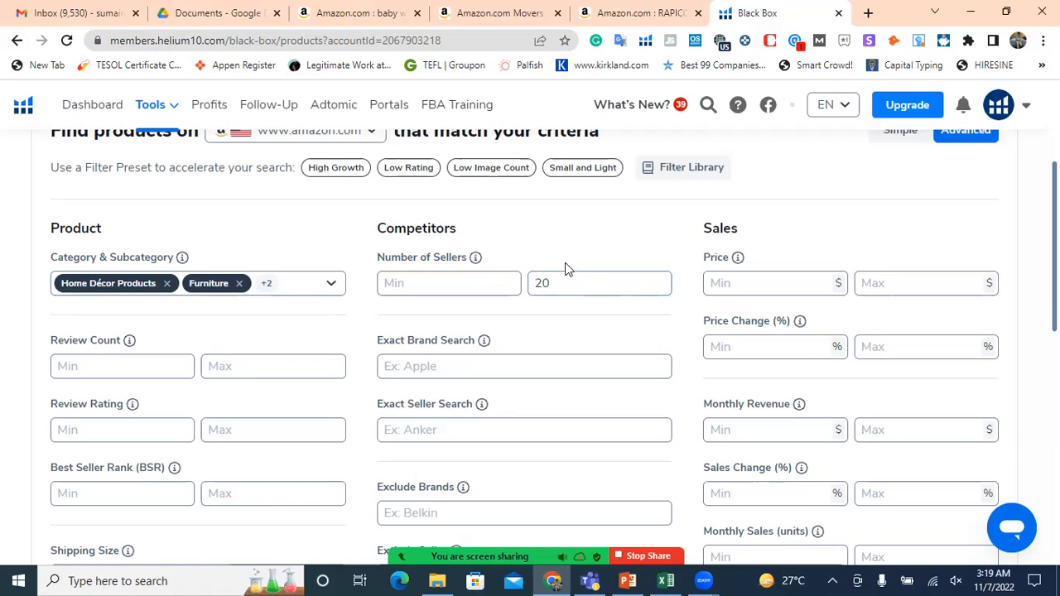
{"action": "left_click", "coordinate": [439, 288]}
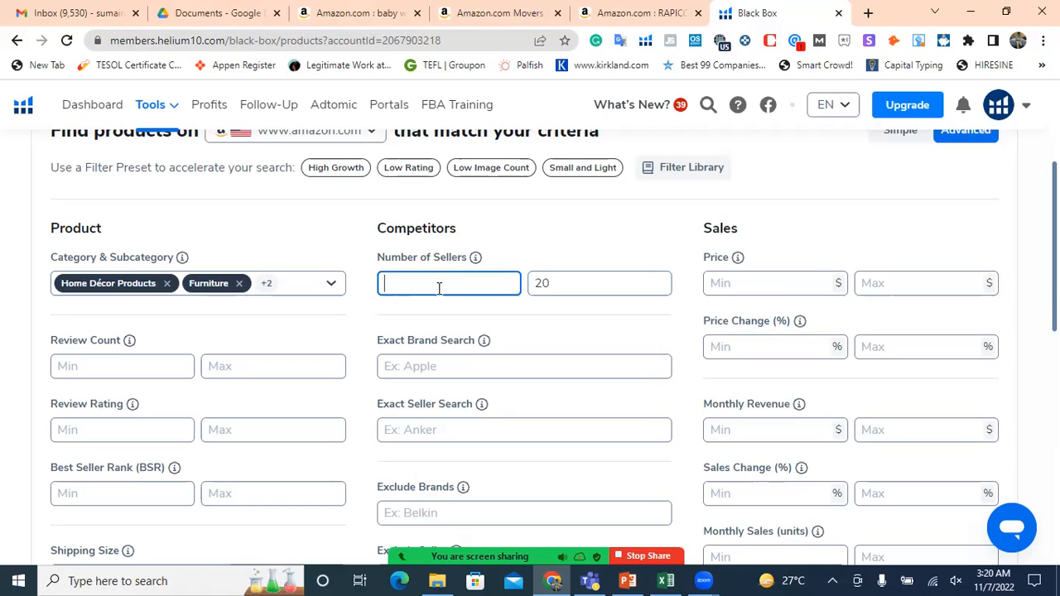
{"action": "type", "text": "4"}
{"action": "left_click", "coordinate": [608, 249]}
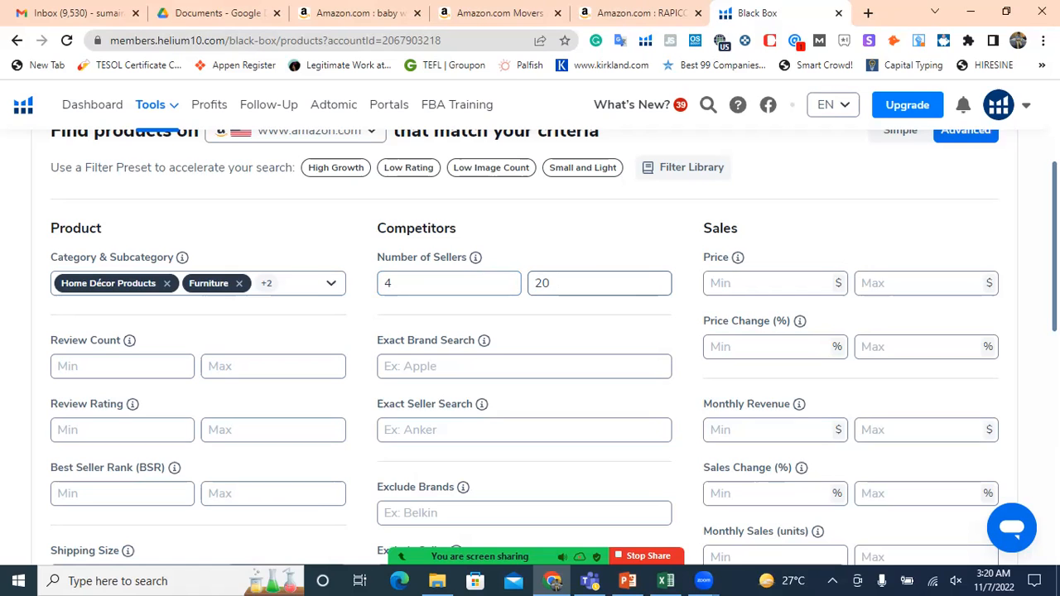
Set the maximum Best Seller Rank to 100000.
{"action": "scroll", "coordinate": [889, 282], "scroll_direction": "down", "scroll_amount": 1}
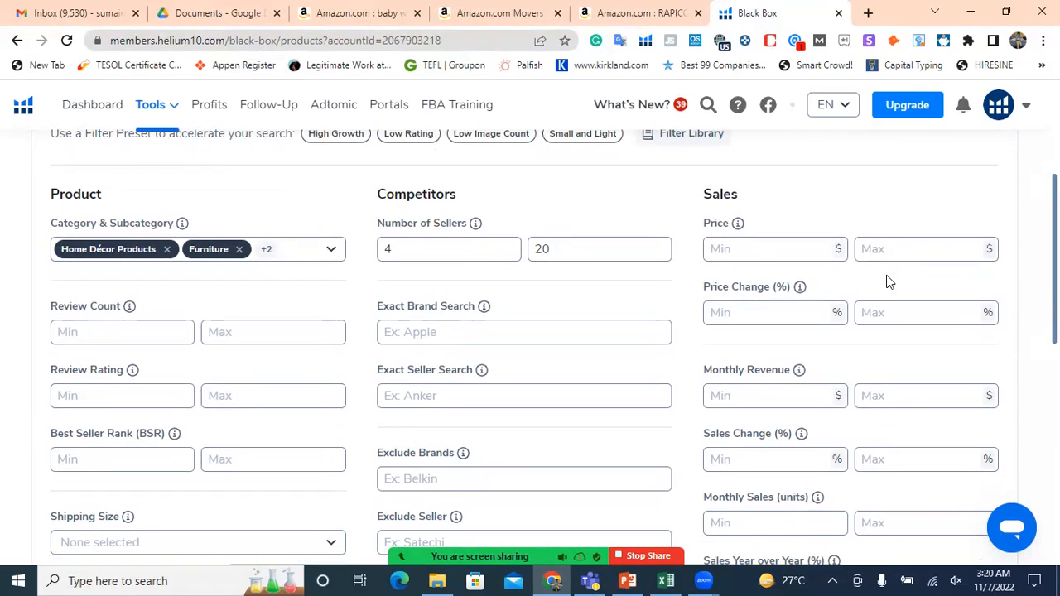
{"action": "left_click", "coordinate": [888, 255]}
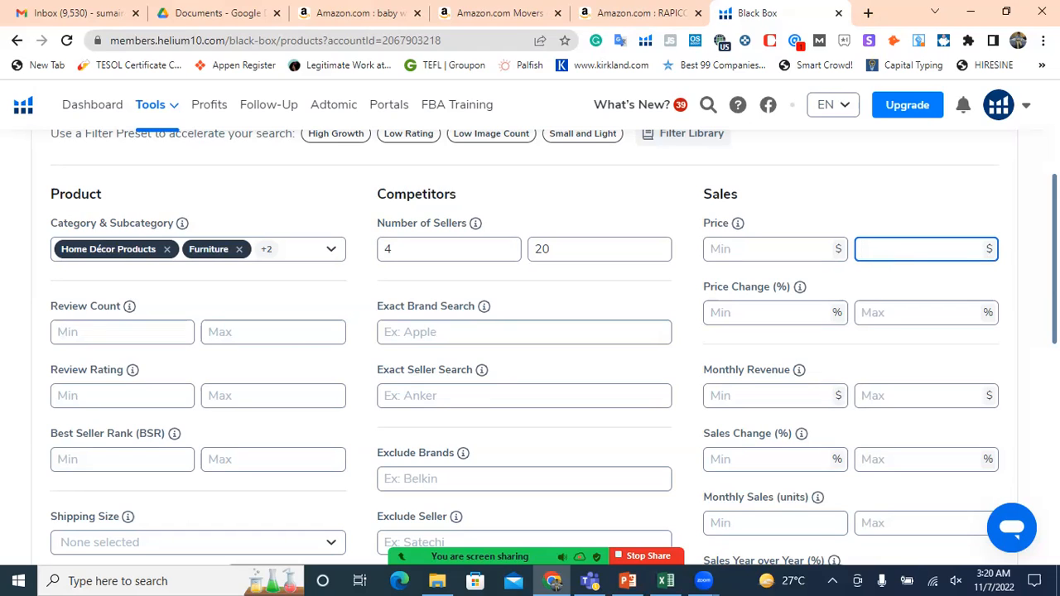
{"action": "scroll", "coordinate": [358, 287], "scroll_direction": "down", "scroll_amount": 1}
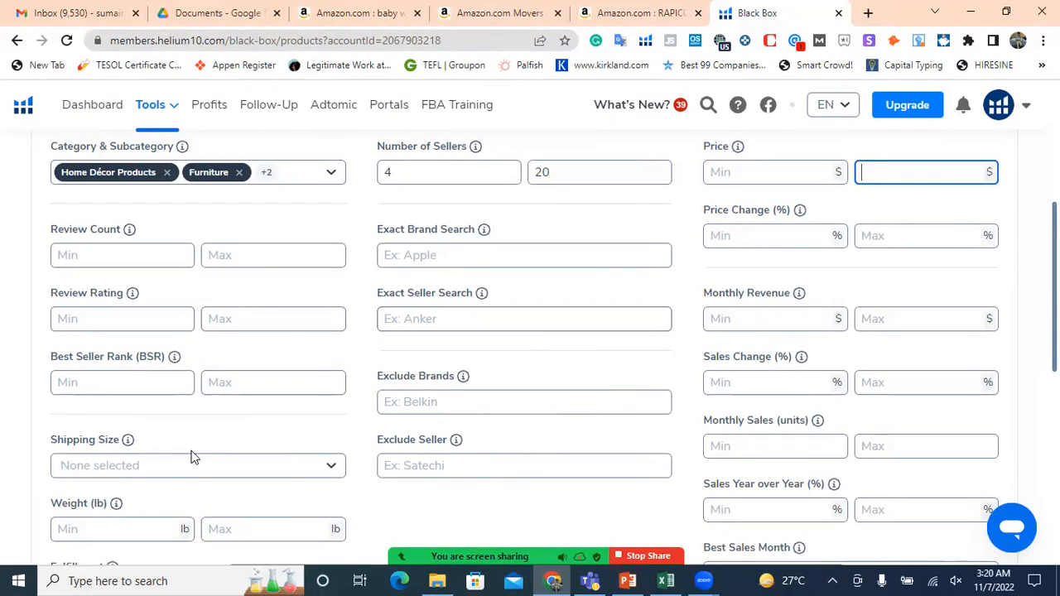
{"action": "left_click", "coordinate": [236, 383]}
{"action": "type", "text": "100000"}
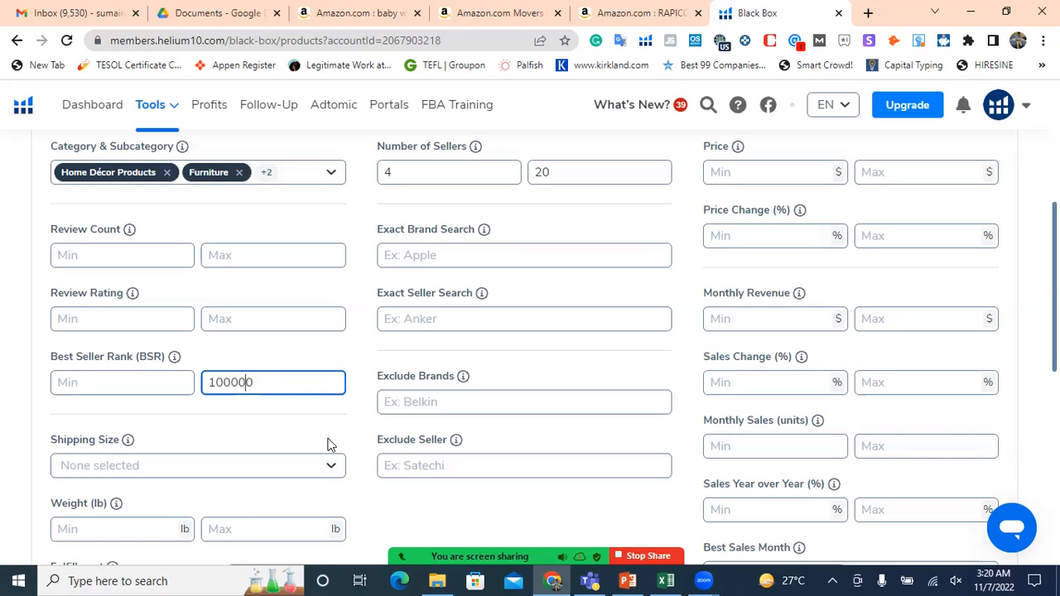
{"action": "key", "text": "Left"}
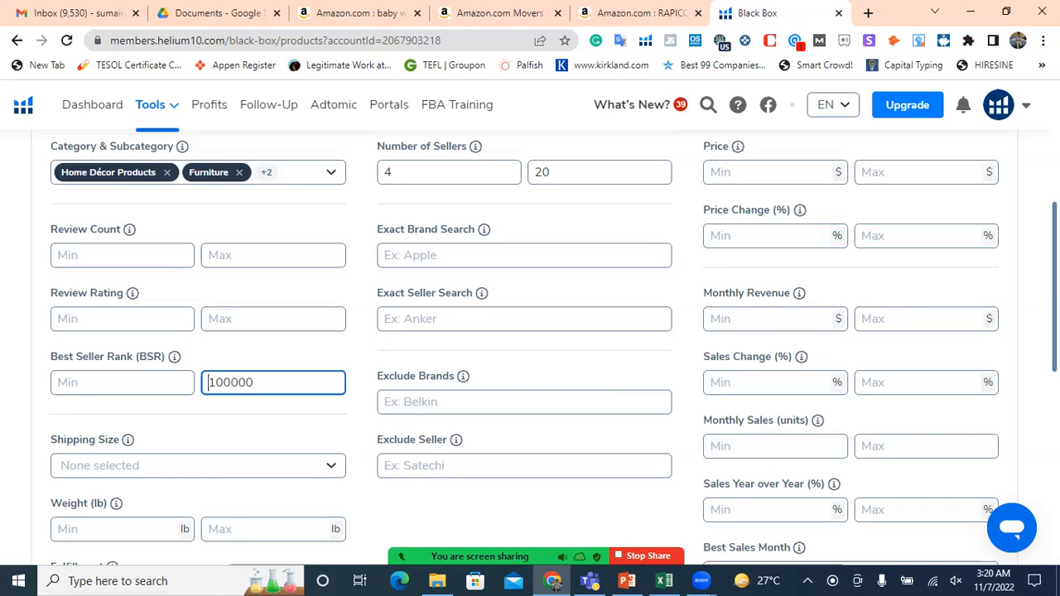
Set the Fulfillment filter to include all three options: Amazon, FBA and FBM.
{"action": "scroll", "coordinate": [66, 362], "scroll_direction": "down", "scroll_amount": 1}
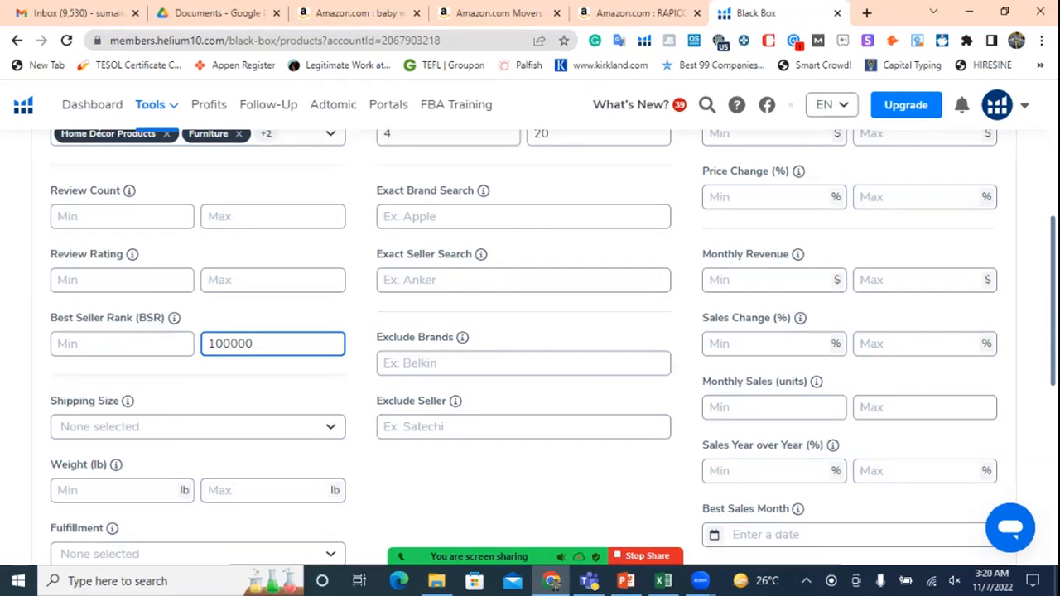
{"action": "scroll", "coordinate": [361, 422], "scroll_direction": "down", "scroll_amount": 2}
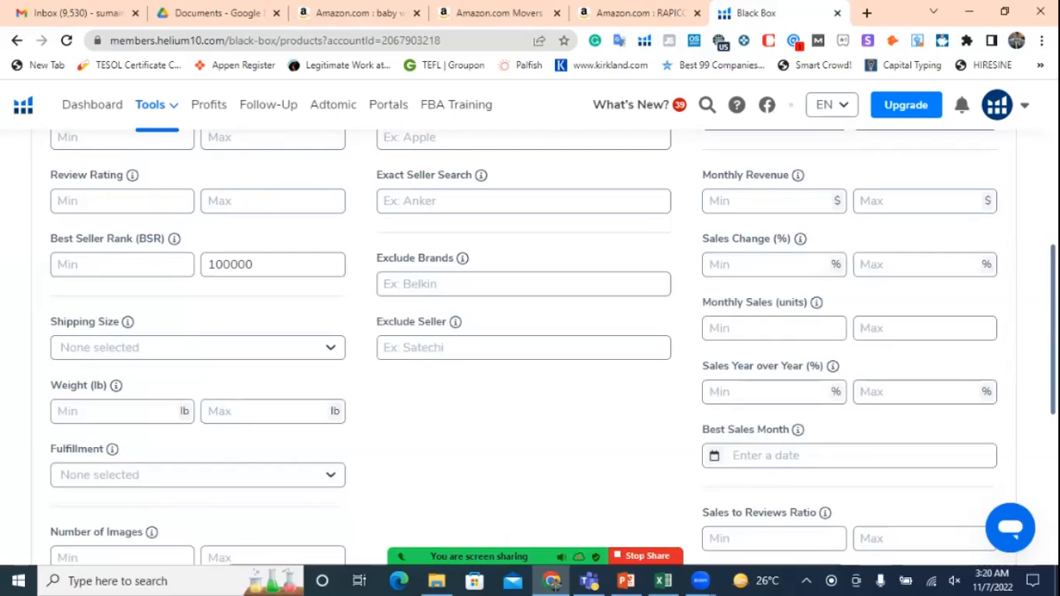
{"action": "key", "text": "Down"}
{"action": "key", "text": "Down"}
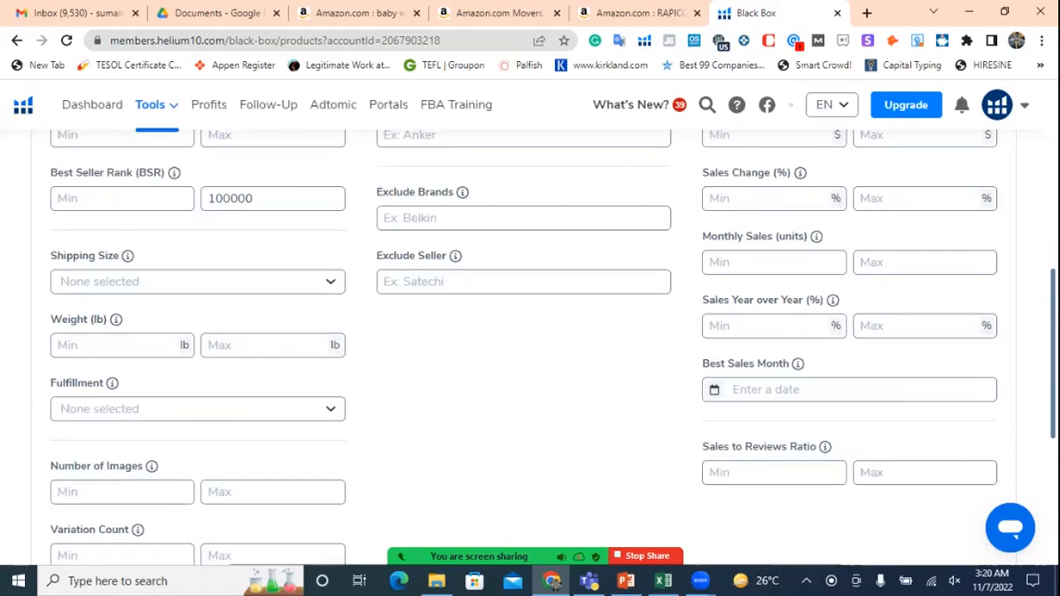
{"action": "scroll", "coordinate": [322, 360], "scroll_direction": "down", "scroll_amount": 1}
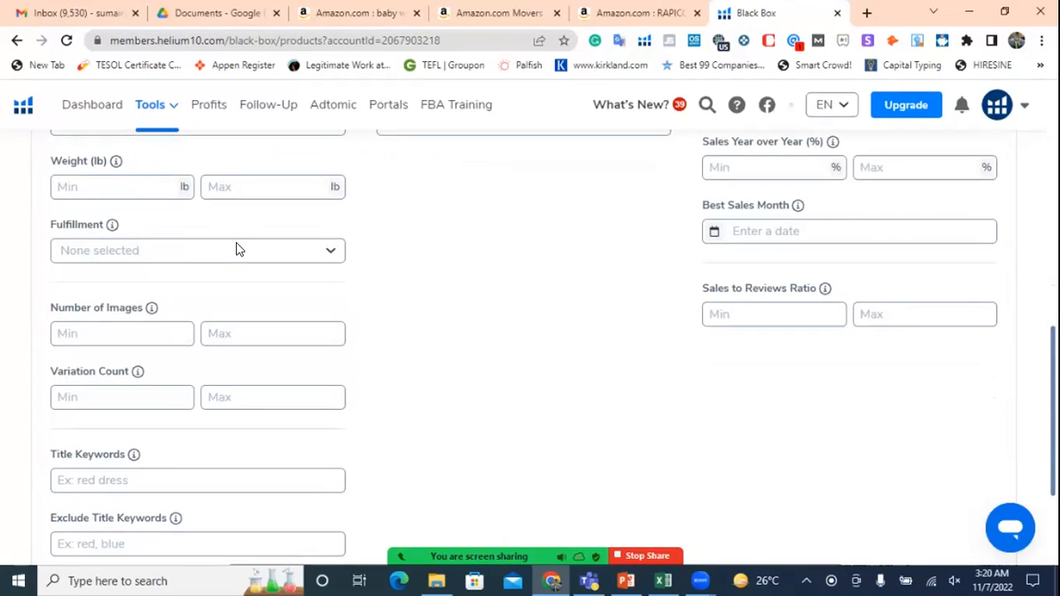
{"action": "left_click", "coordinate": [73, 250]}
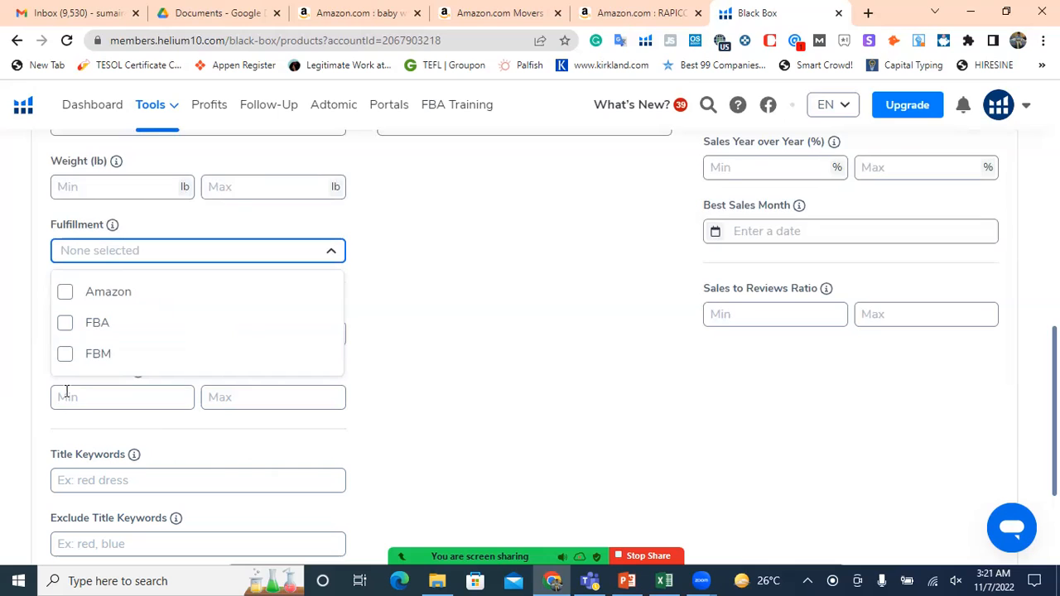
{"action": "left_click", "coordinate": [65, 300]}
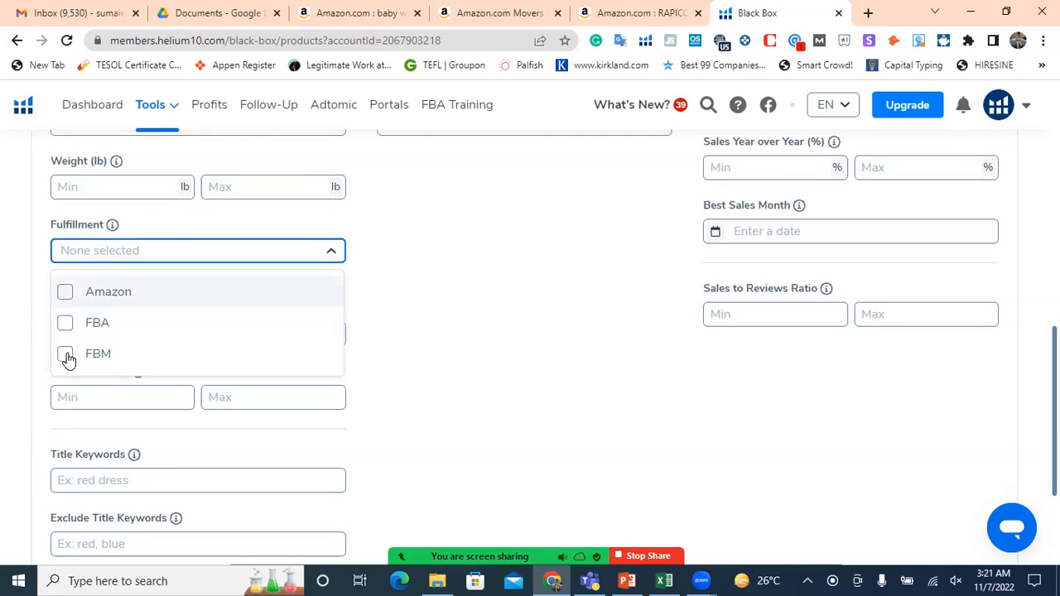
{"action": "left_click", "coordinate": [65, 355]}
{"action": "left_click", "coordinate": [69, 391]}
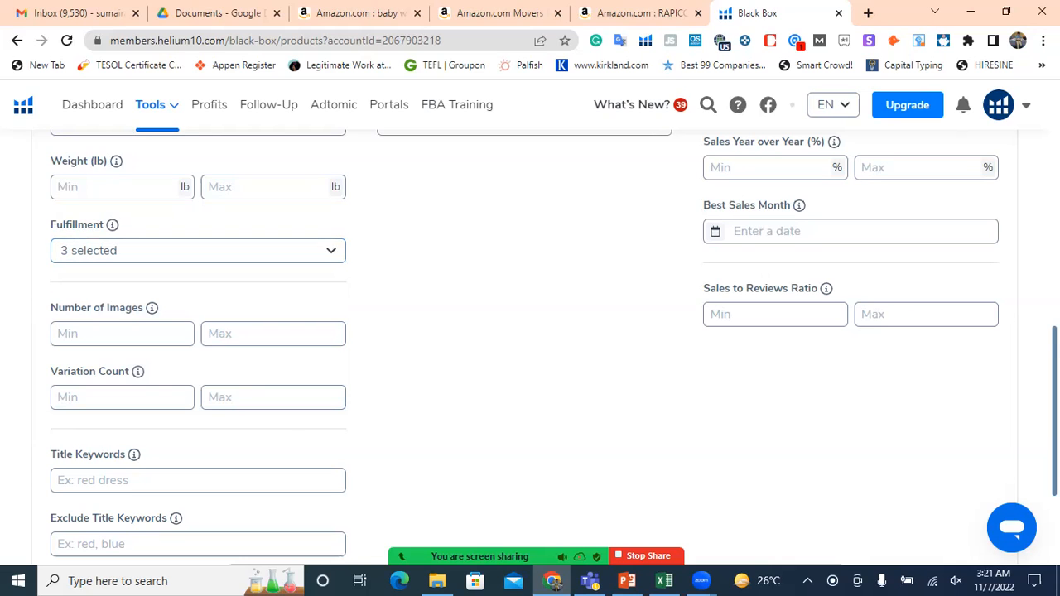
Run the product search with the chosen filters and look through the list of matching products.
{"action": "scroll", "coordinate": [469, 444], "scroll_direction": "down", "scroll_amount": 2}
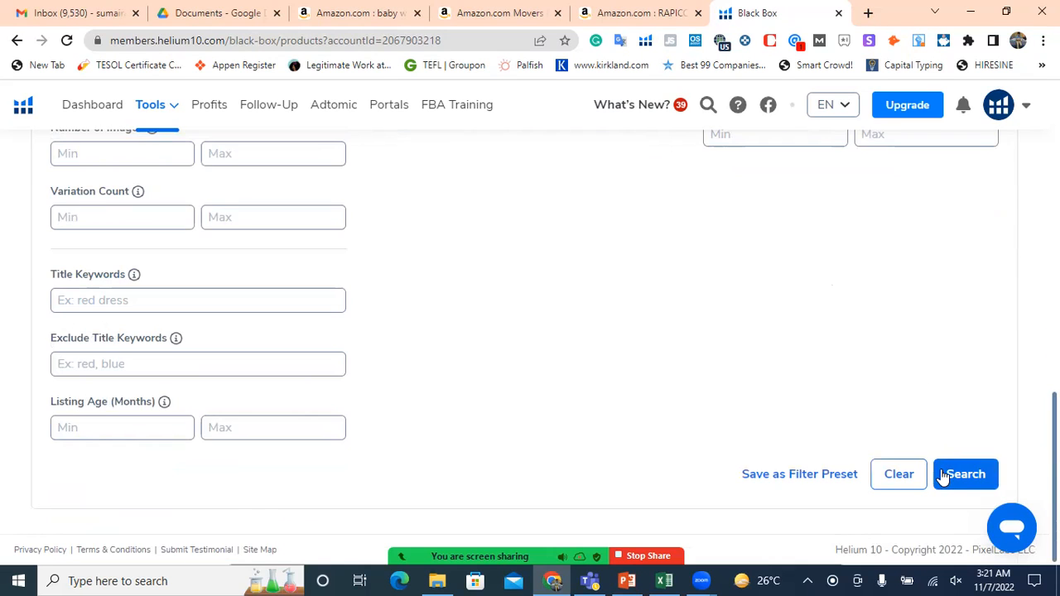
{"action": "left_click", "coordinate": [942, 472]}
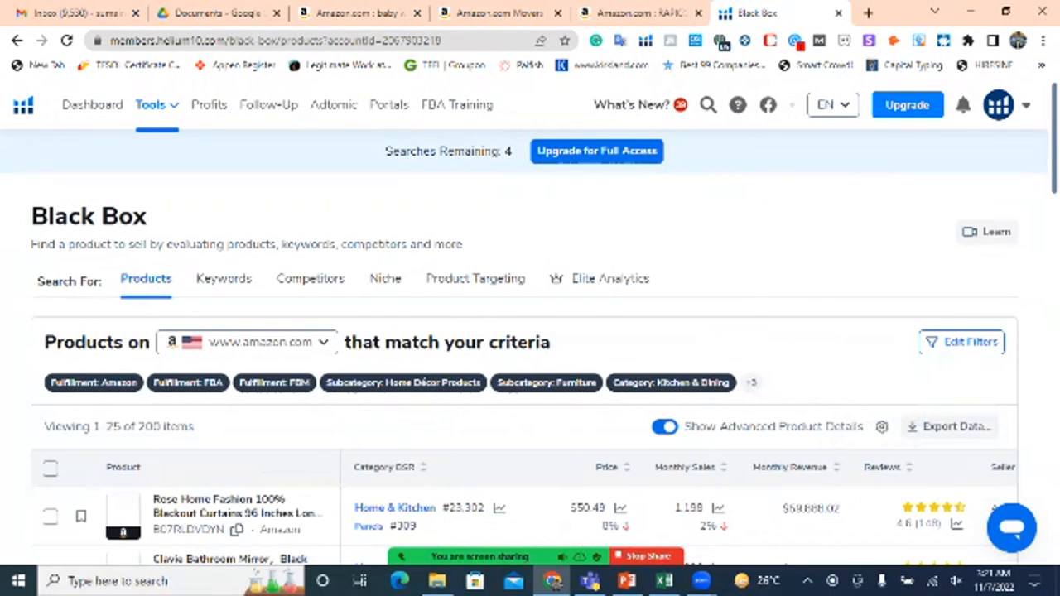
{"action": "scroll", "coordinate": [530, 348], "scroll_direction": "down", "scroll_amount": 5}
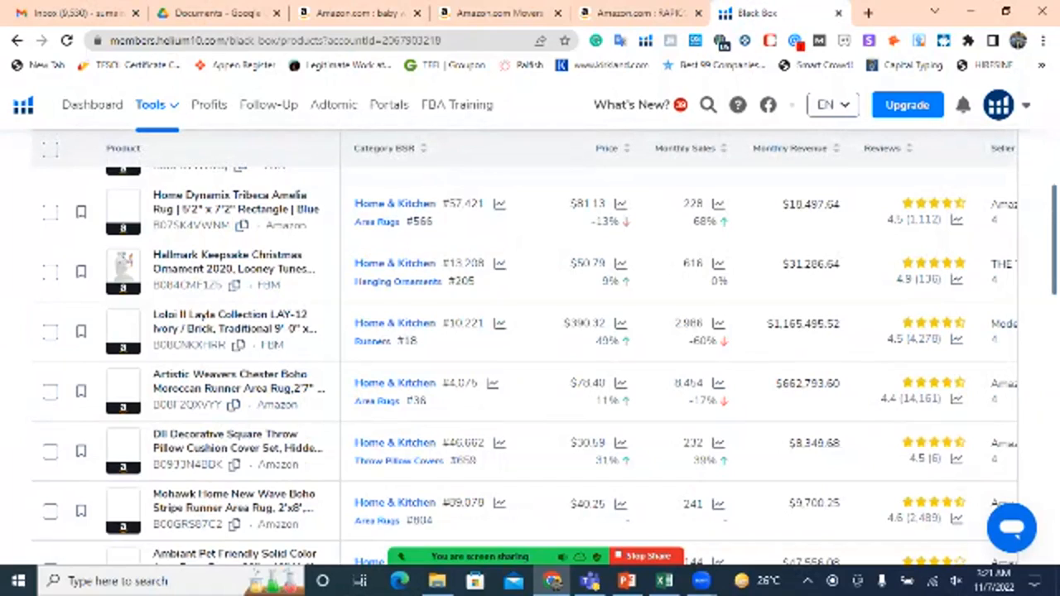
{"action": "scroll", "coordinate": [175, 250], "scroll_direction": "up", "scroll_amount": 5}
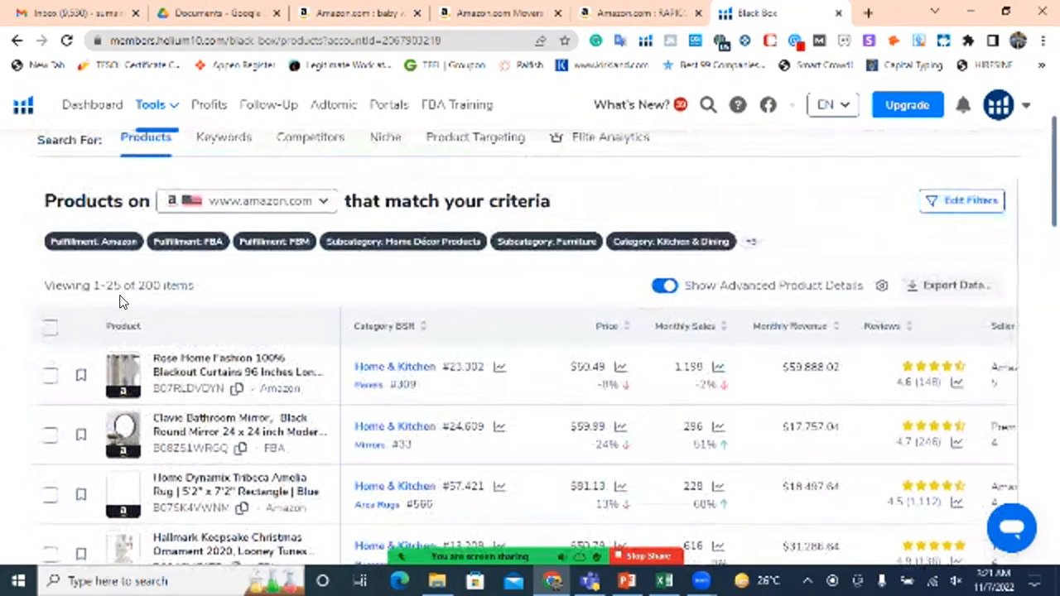